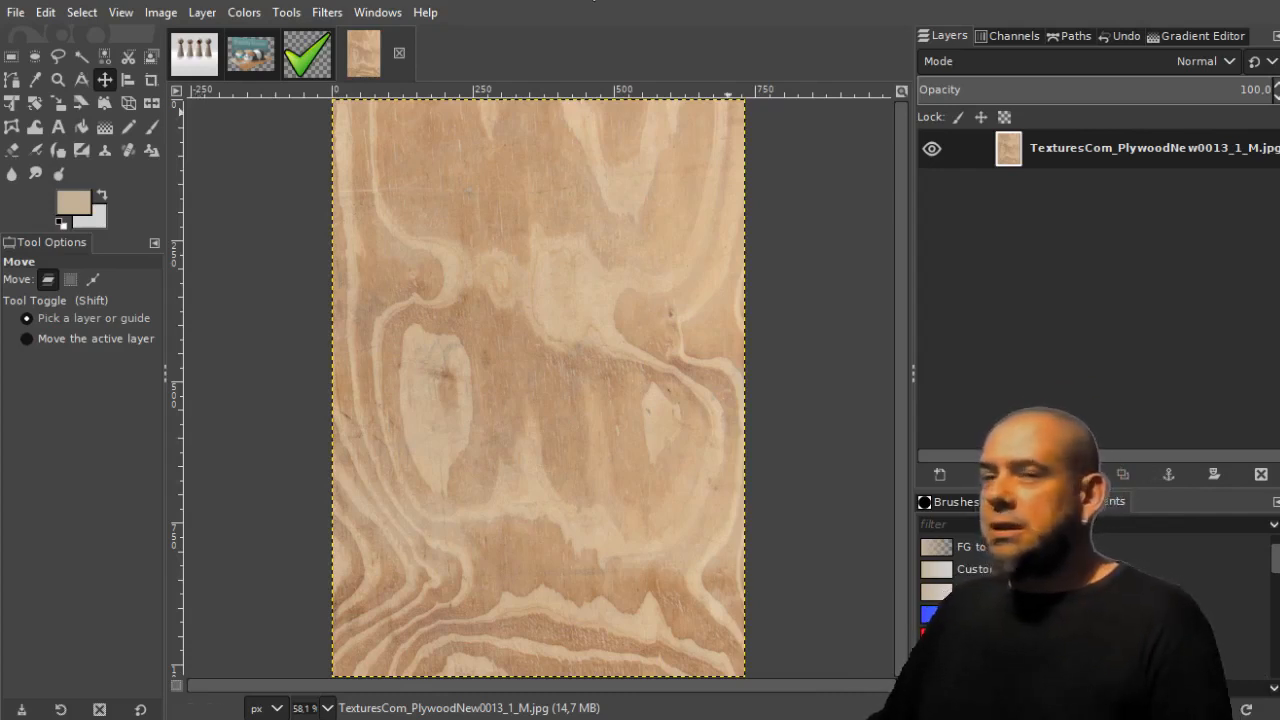
Step: Place guides just inside all four image edges, plus a second horizontal guide about 52 px below the upper edge
left_click_drag(548, 88, 534, 674)
left_click_drag(172, 435, 337, 428)
left_click_drag(178, 345, 742, 365)
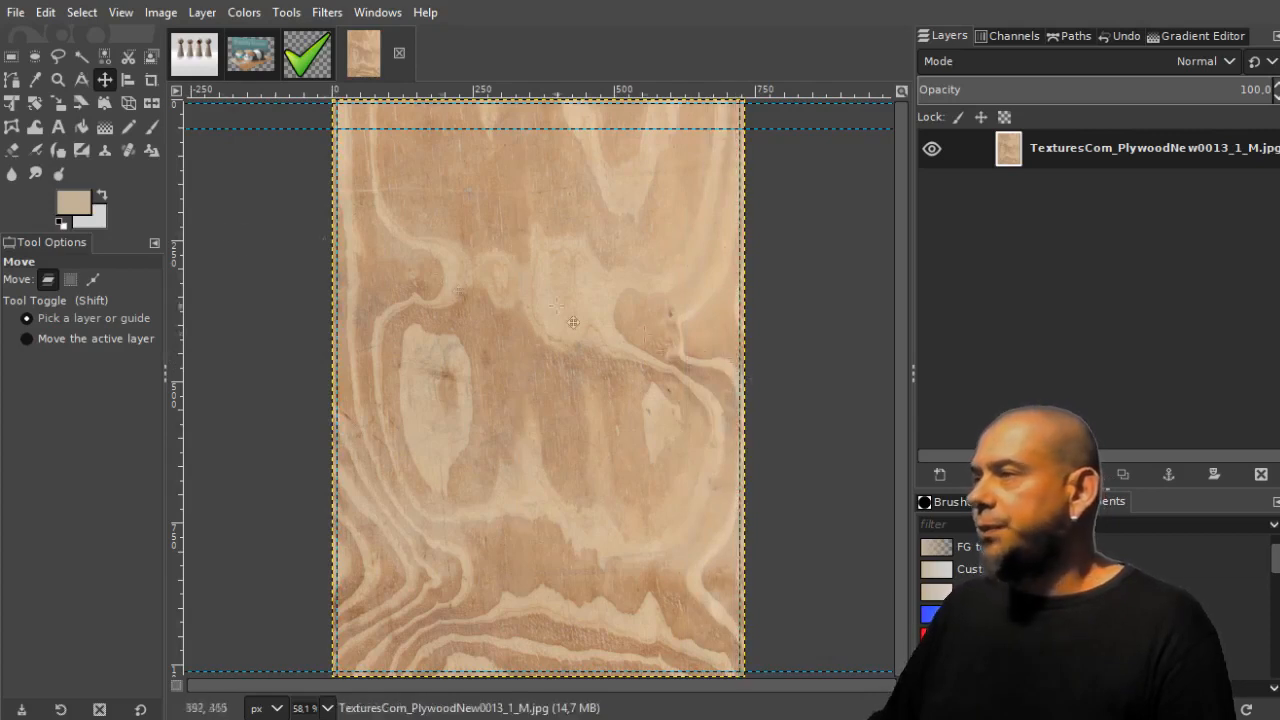
Step: Add vertical guides at the image's horizontal centre (370 px) and on either side of it, at about 213 and 525 px
left_click_drag(183, 349, 547, 346)
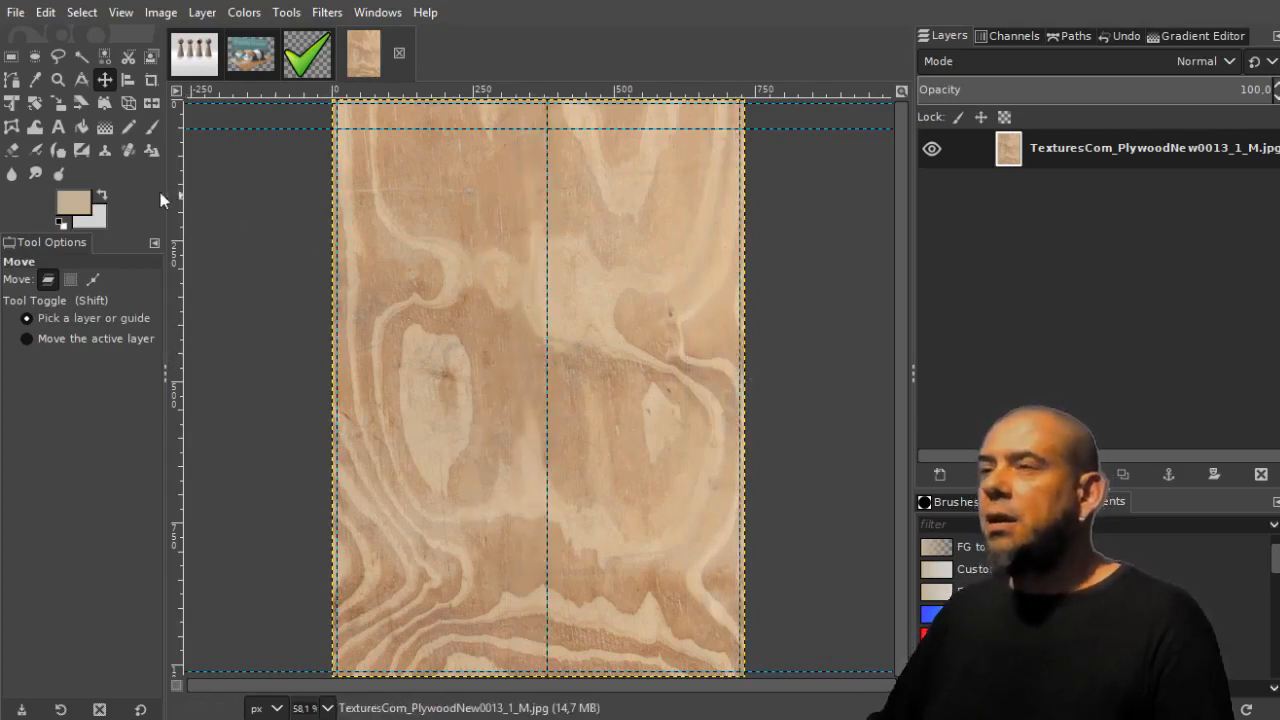
left_click_drag(173, 205, 452, 243)
left_click_drag(177, 265, 628, 277)
mouse_move(547, 281)
left_mouse_down()
mouse_move(558, 282)
mouse_move(541, 281)
left_mouse_up()
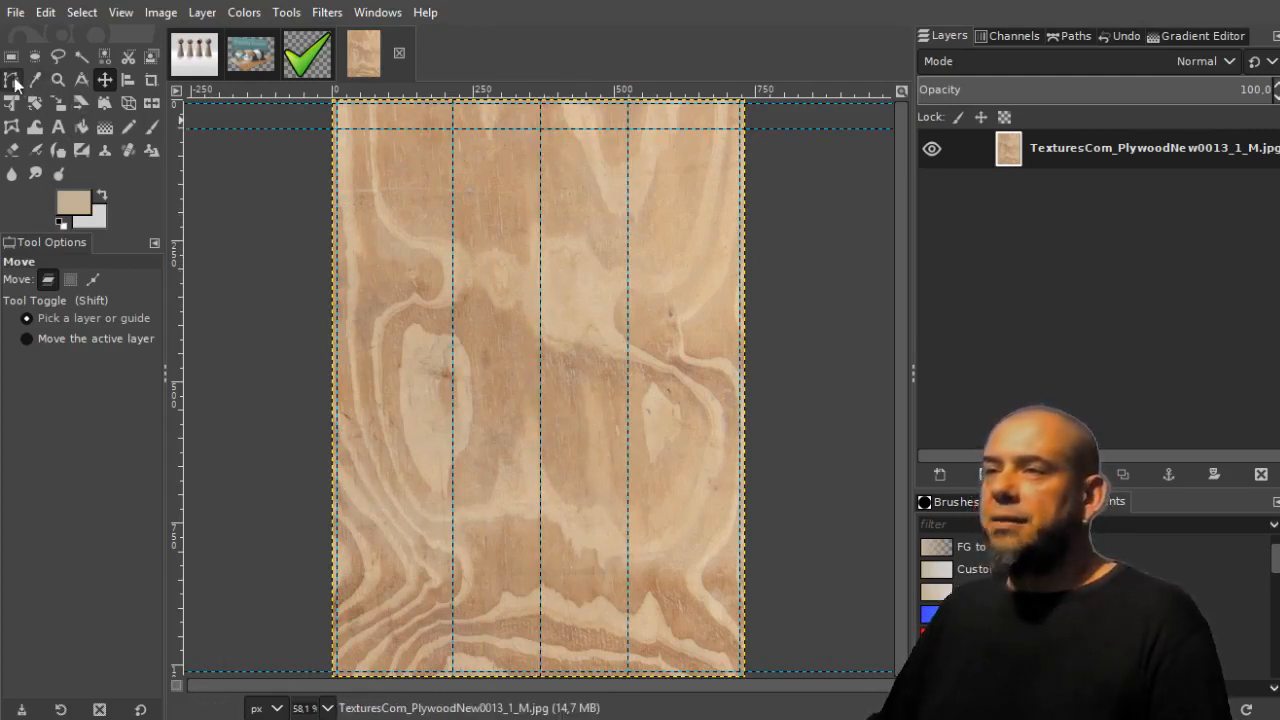
Step: Draw a closed path along the guides outlining the board, with rounded corners and a raised centre anchor on the upper edge
left_click(12, 81)
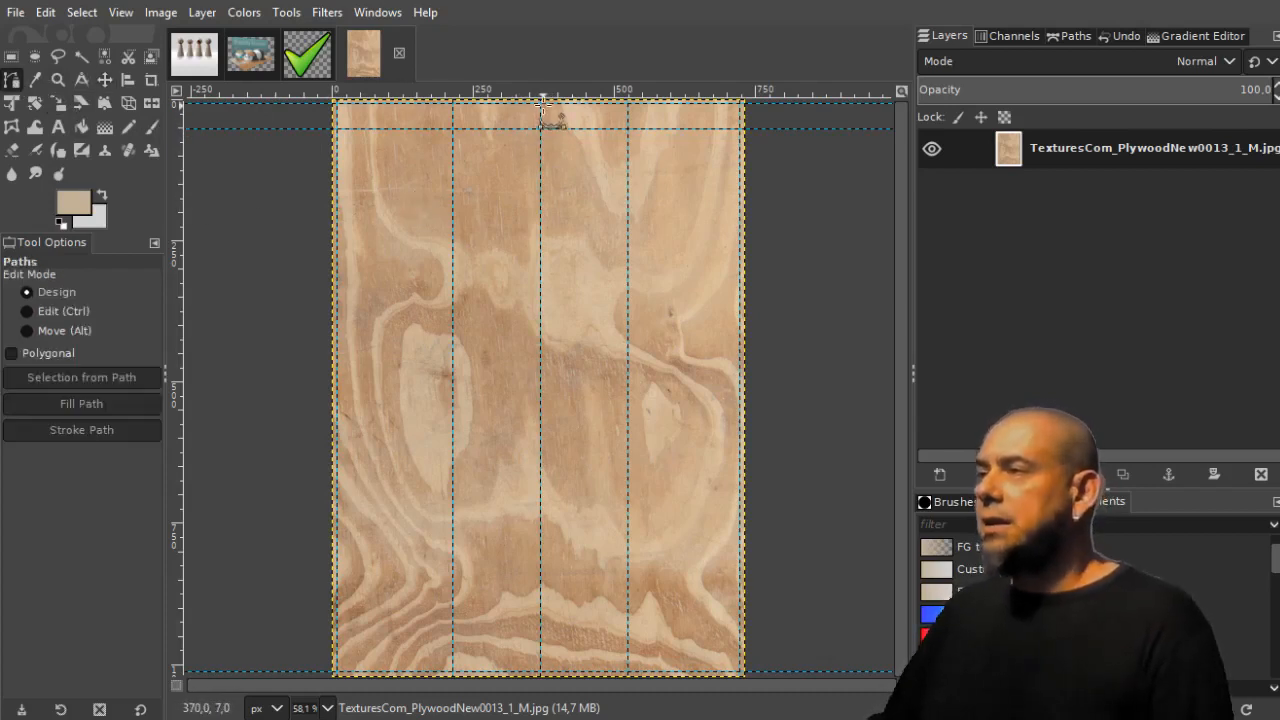
left_click(577, 104)
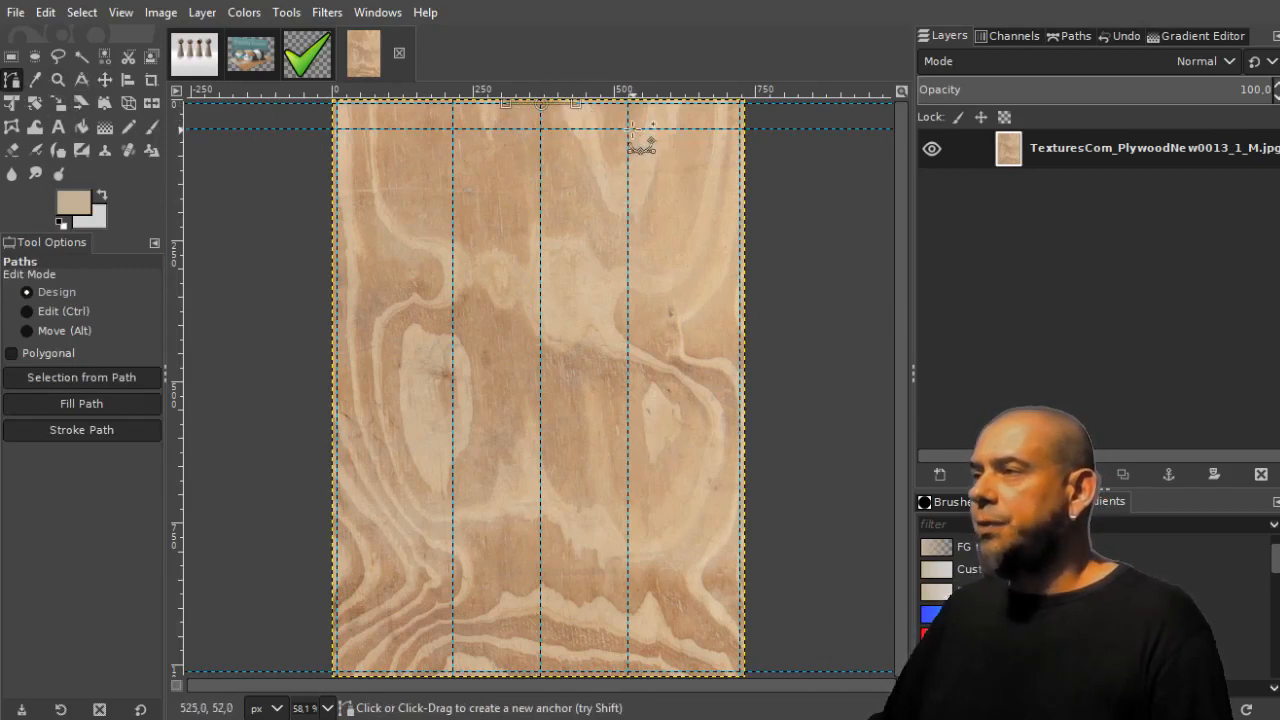
left_click_drag(628, 128, 656, 128)
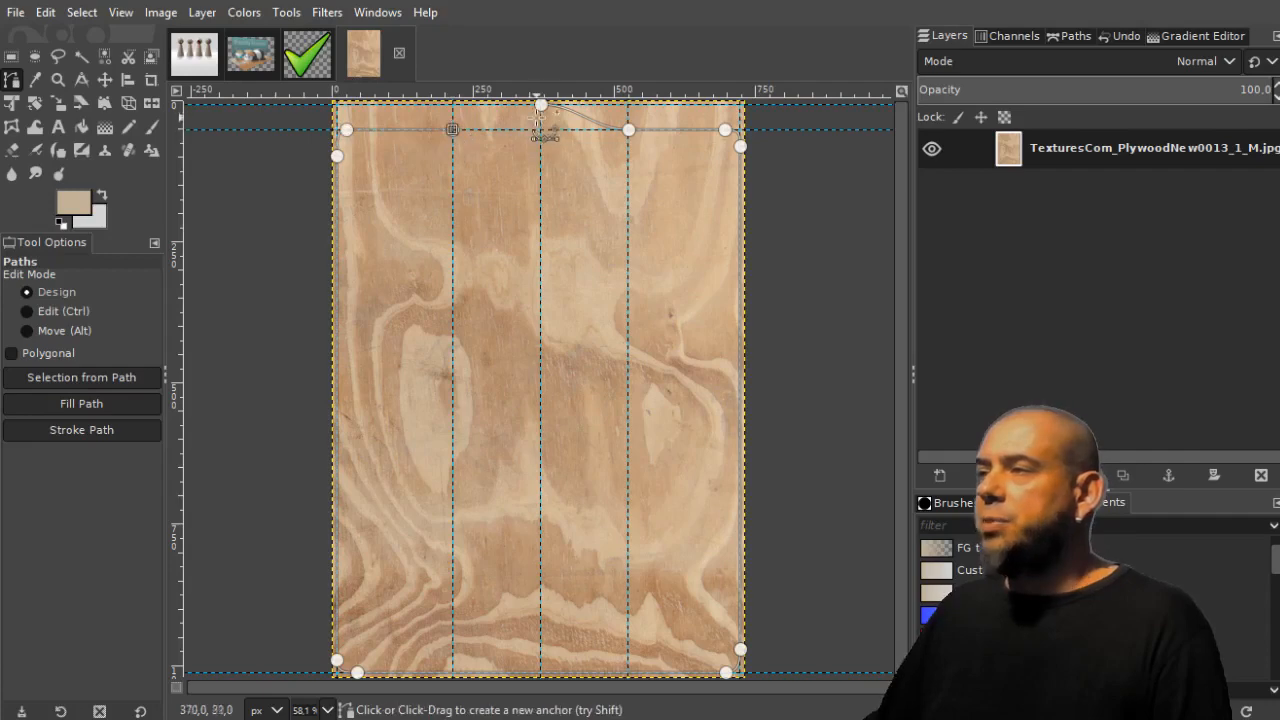
scroll(557, 147, "up", 3)
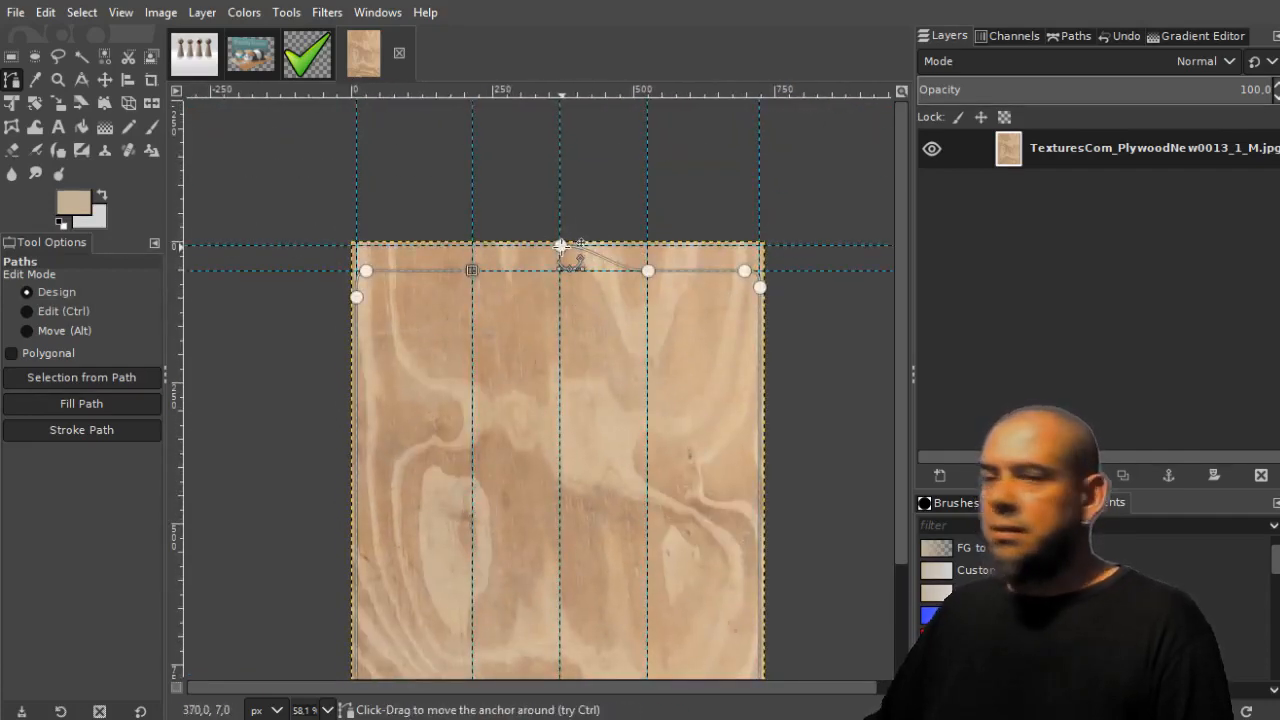
key("ctrl")
key("ctrl")
key("ctrl")
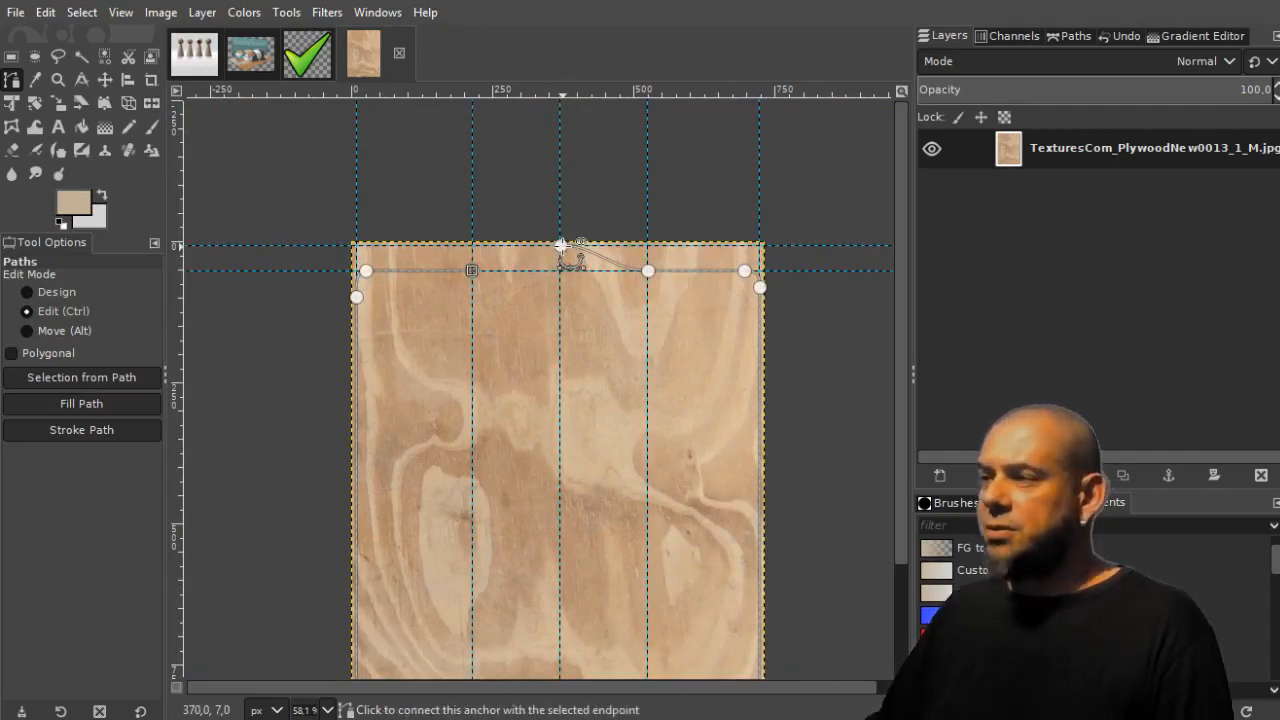
left_click(562, 245, "ctrl")
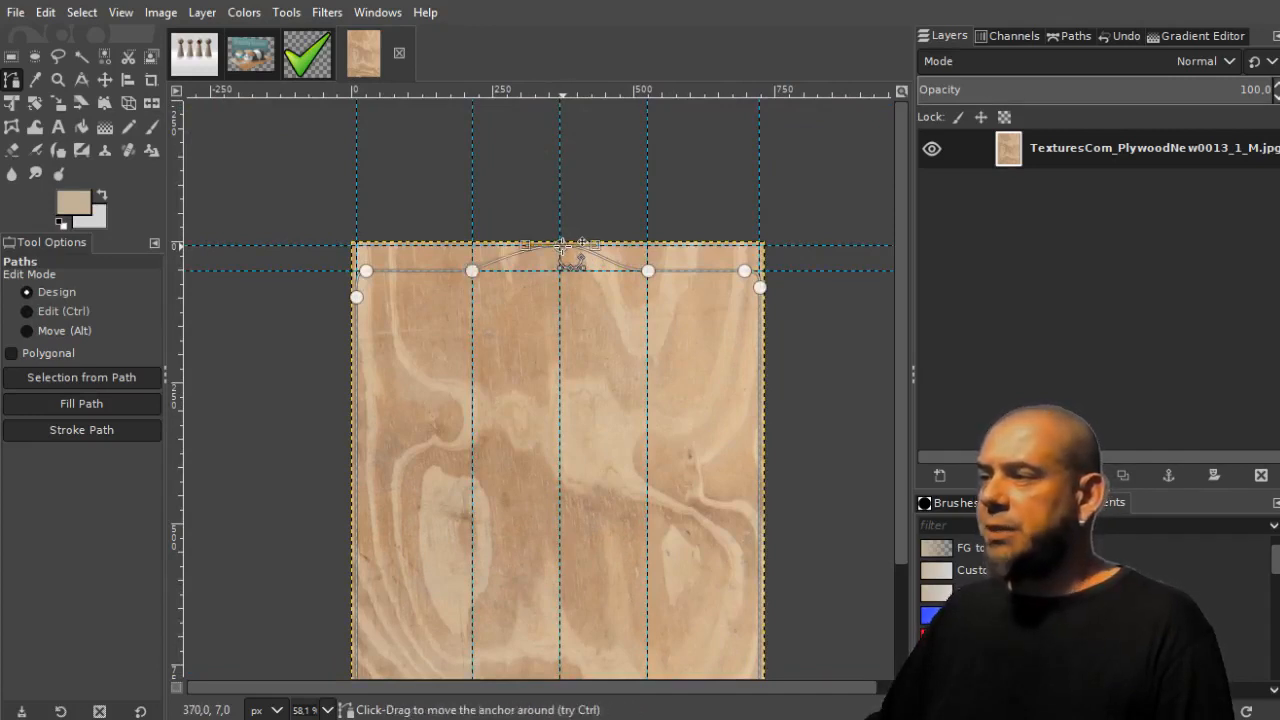
Step: Bend the path segments on both sides of the upper centre anchor into a smooth, symmetrical arch
left_click(494, 261)
key("ctrl+z")
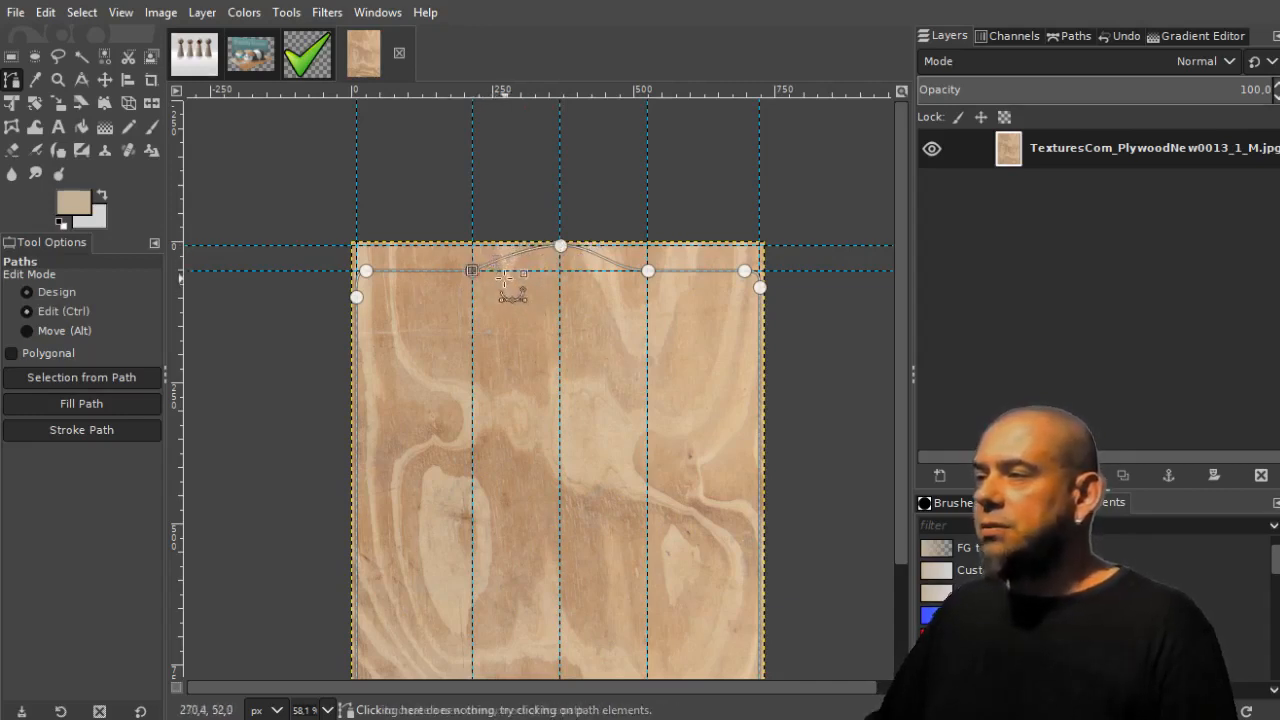
mouse_move(497, 262)
left_mouse_down()
mouse_move(506, 248)
mouse_move(494, 249)
left_mouse_up()
left_click(648, 271)
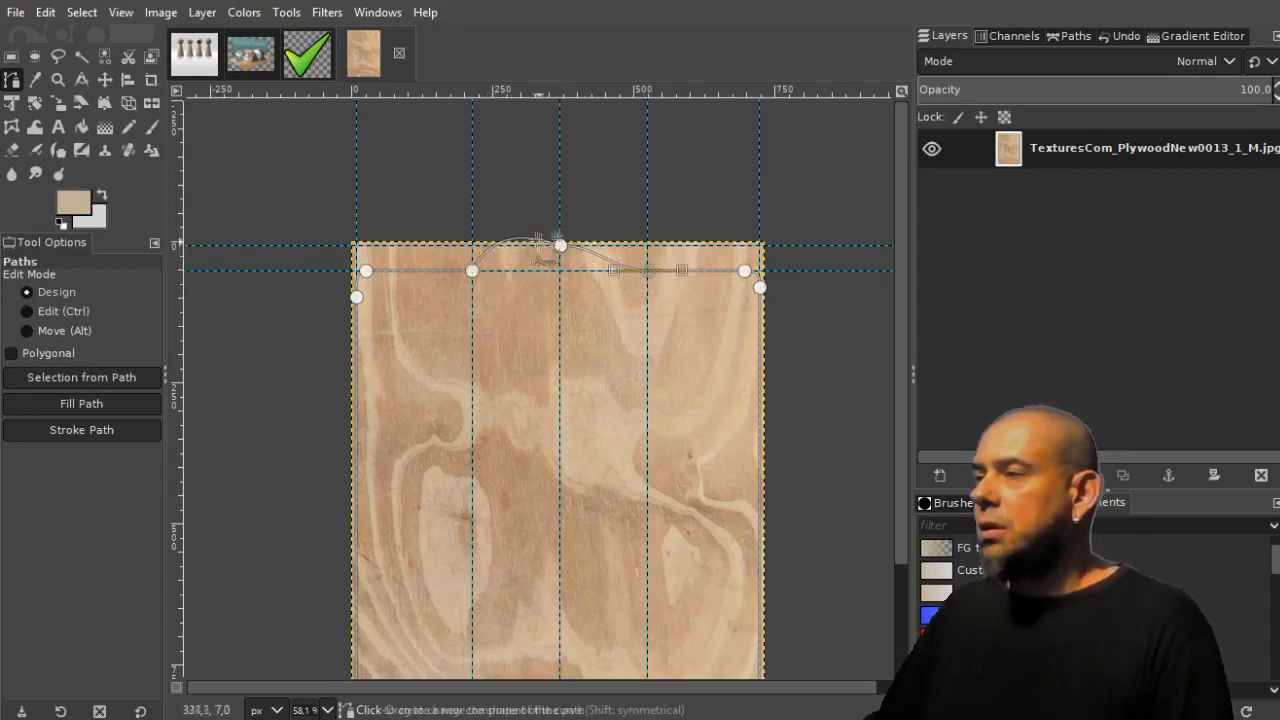
left_click(561, 245)
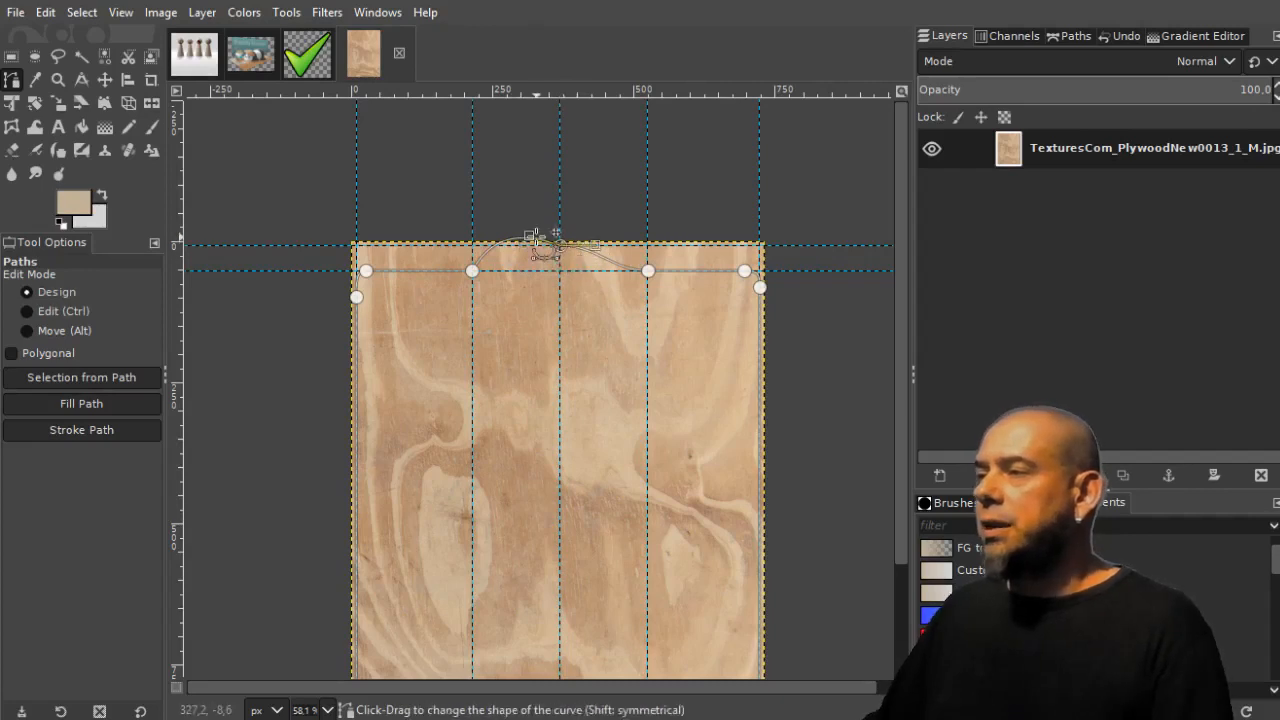
left_click(473, 269)
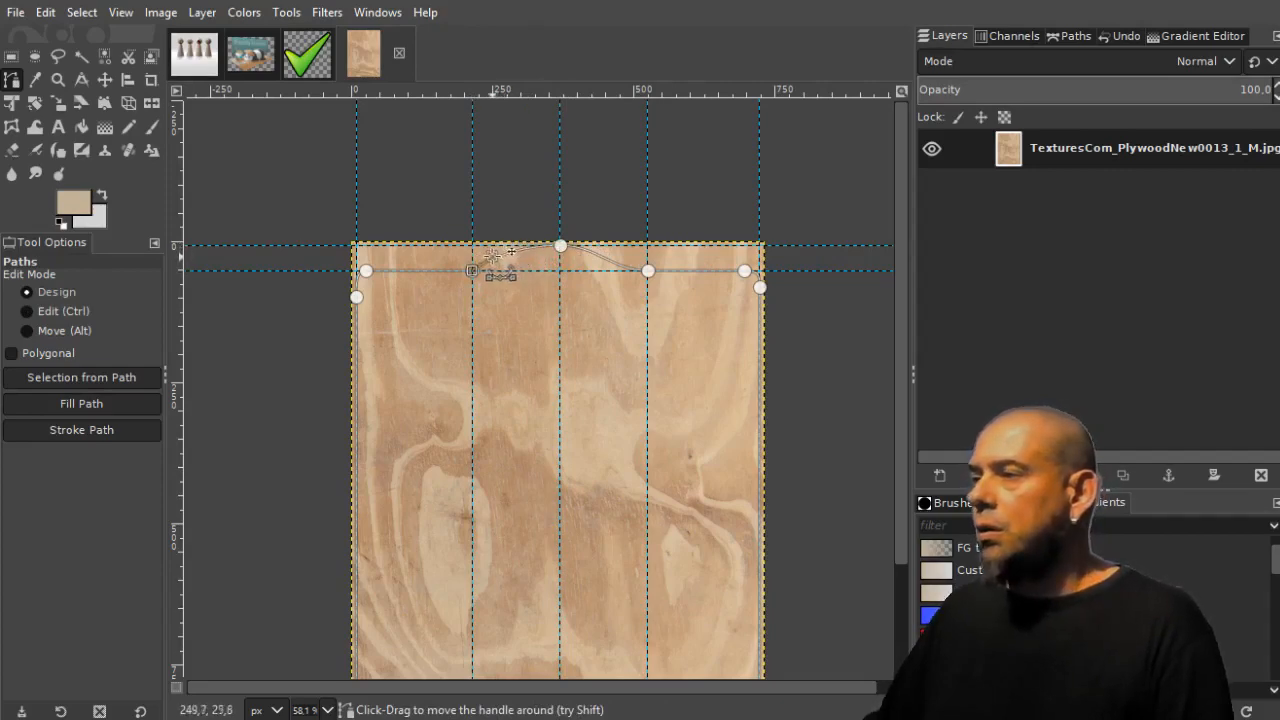
scroll(583, 251, "up", 4)
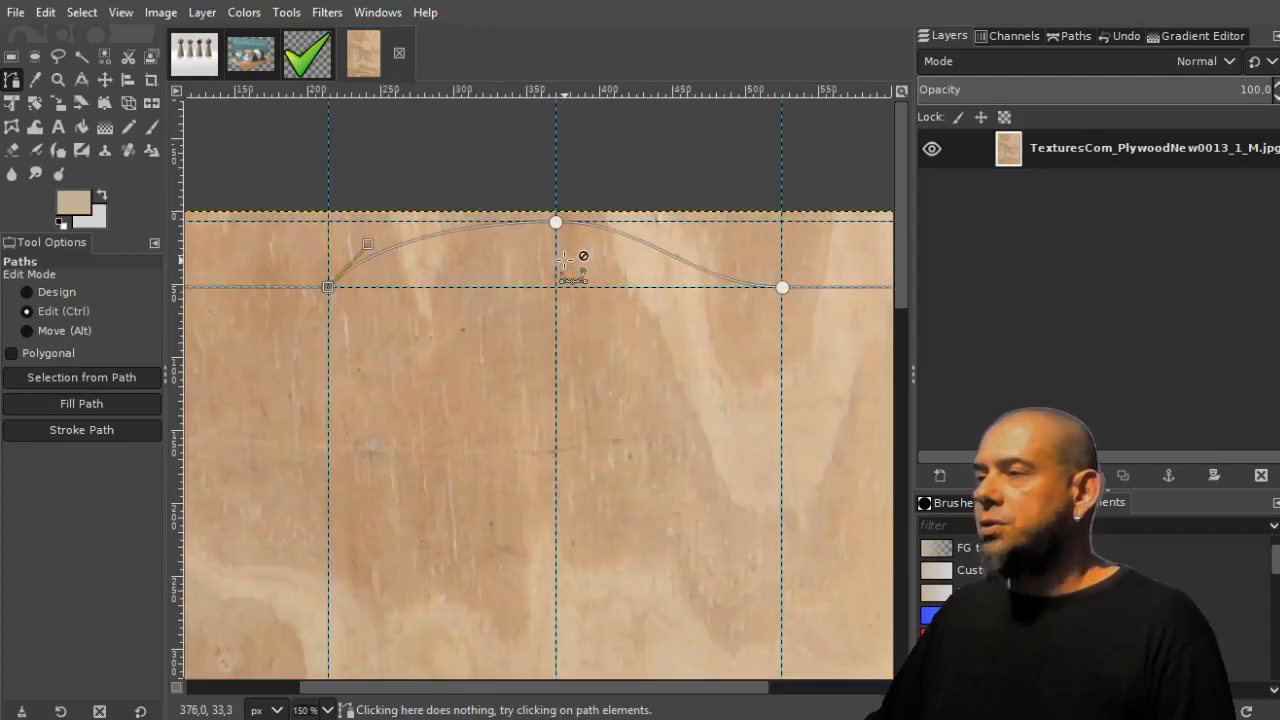
left_click(854, 294)
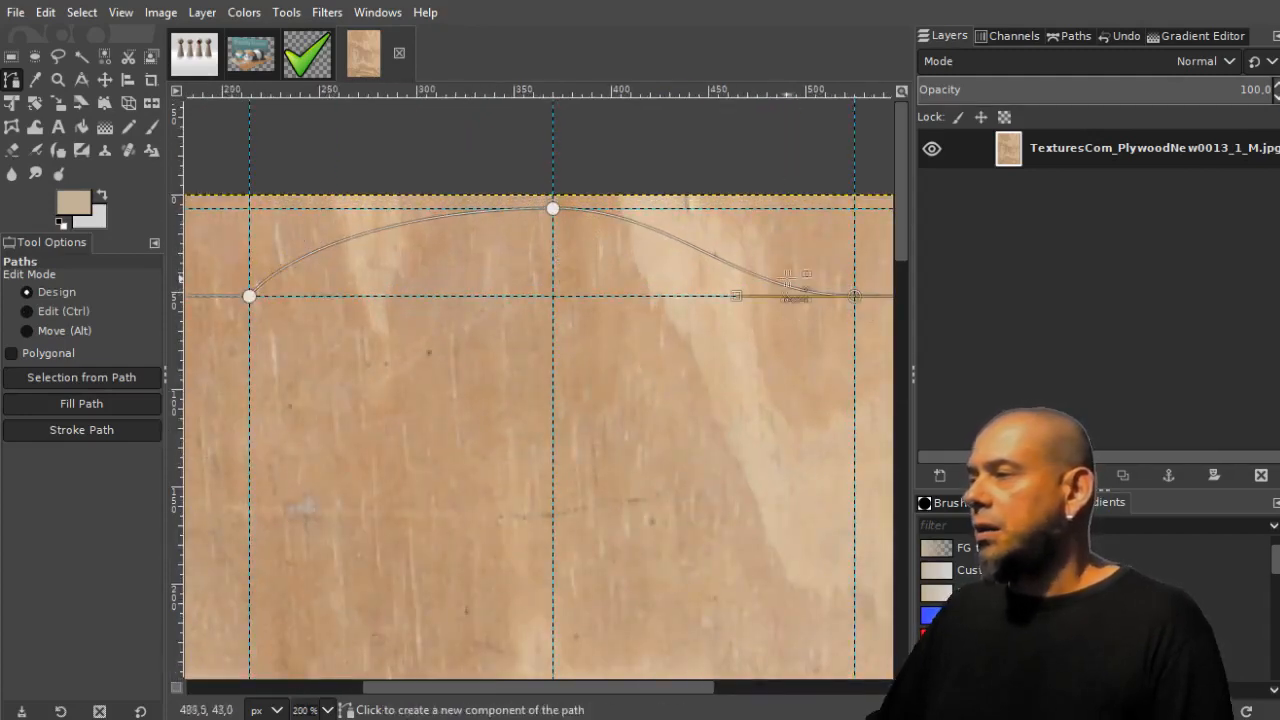
left_click_drag(743, 297, 769, 245)
Step: Move the side anchor of the path's upper-right corner slightly down to even out its rounding
left_click_drag(766, 383, 463, 346)
left_click_drag(724, 366, 405, 364)
left_click_drag(615, 311, 617, 322)
Step: Reposition the two anchors of the path's lower-right corner along the guides to refine its rounding
left_click_drag(698, 576, 714, 194)
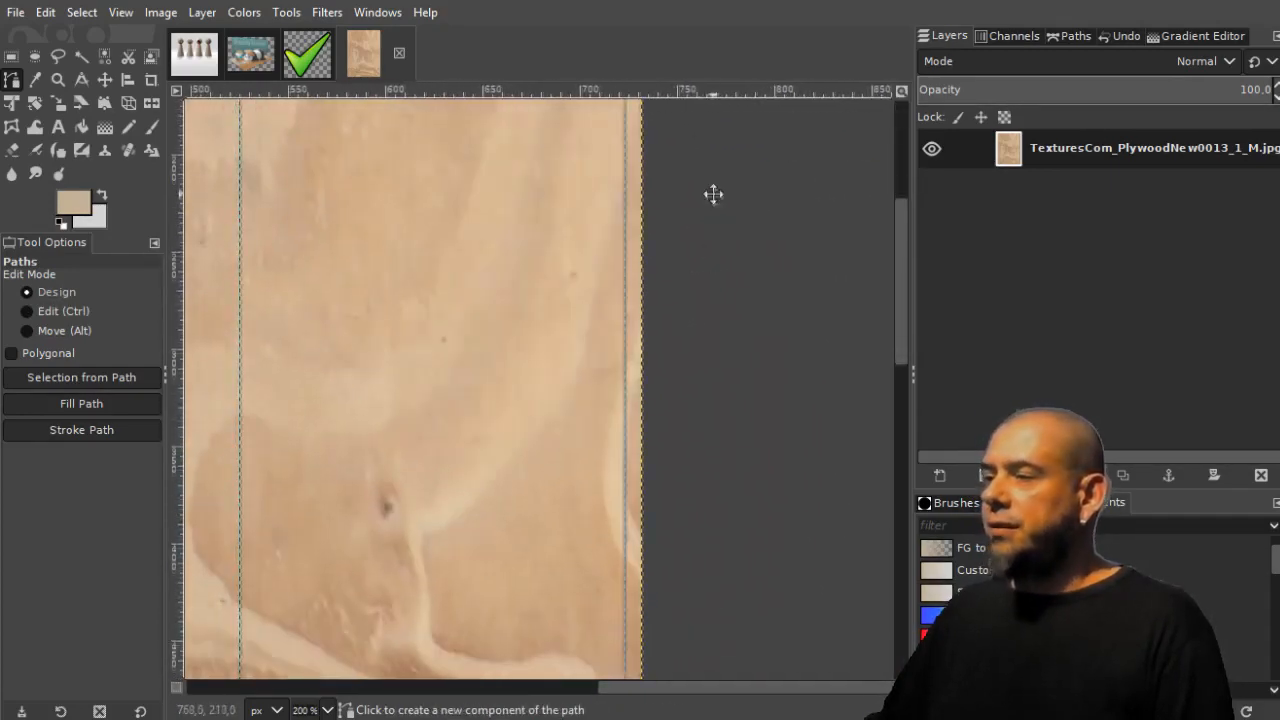
scroll(726, 351, "down", 3)
left_click_drag(728, 470, 697, 163)
scroll(689, 439, "up", 3)
left_click_drag(671, 532, 712, 394)
mouse_move(620, 441)
left_mouse_down()
mouse_move(557, 441)
mouse_move(595, 441)
left_mouse_up()
left_click_drag(666, 358, 669, 383)
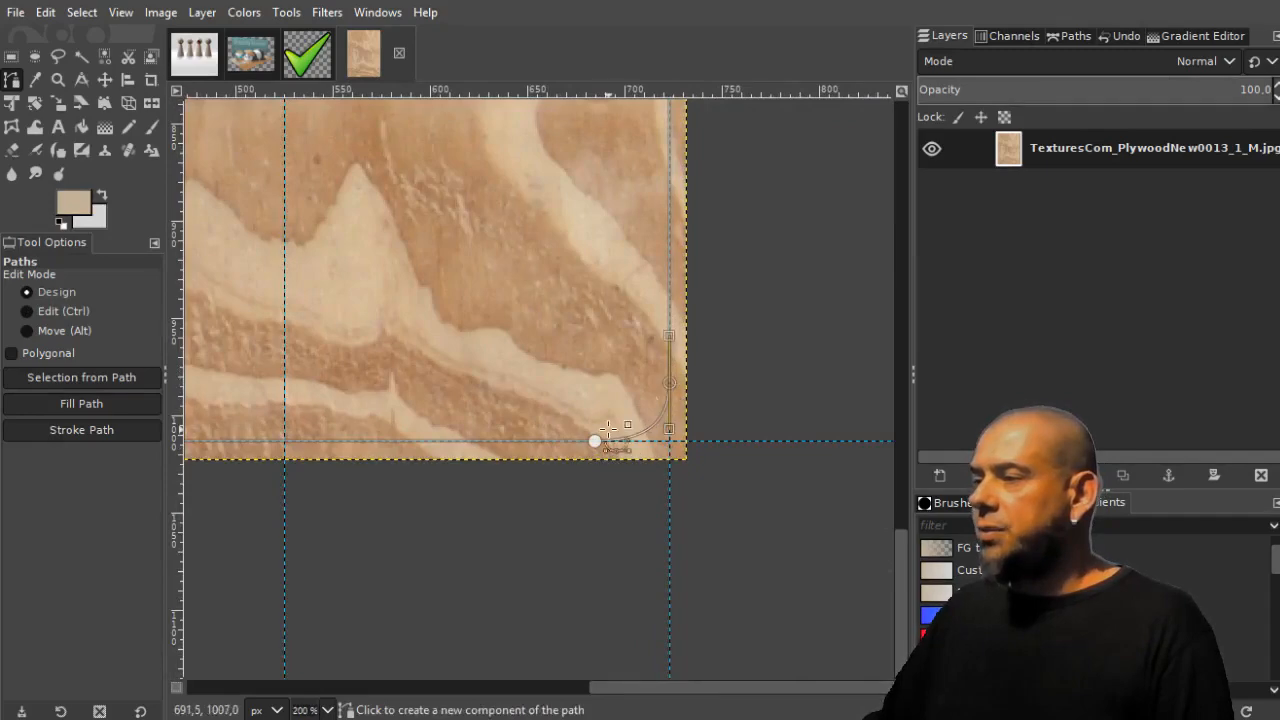
left_click_drag(595, 441, 617, 440)
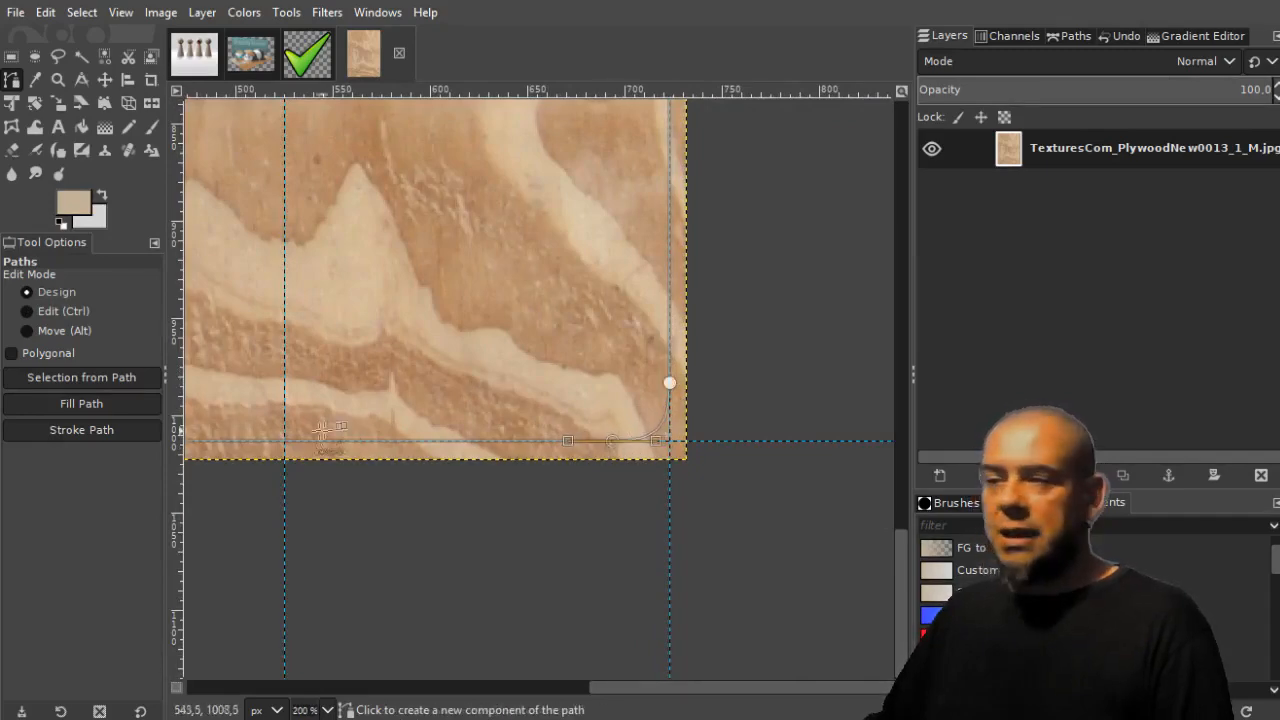
Step: Tighten the path's lower-left corner by adjusting its two anchors along the guides
scroll(430, 430, "left", 10)
left_click_drag(411, 413, 654, 423)
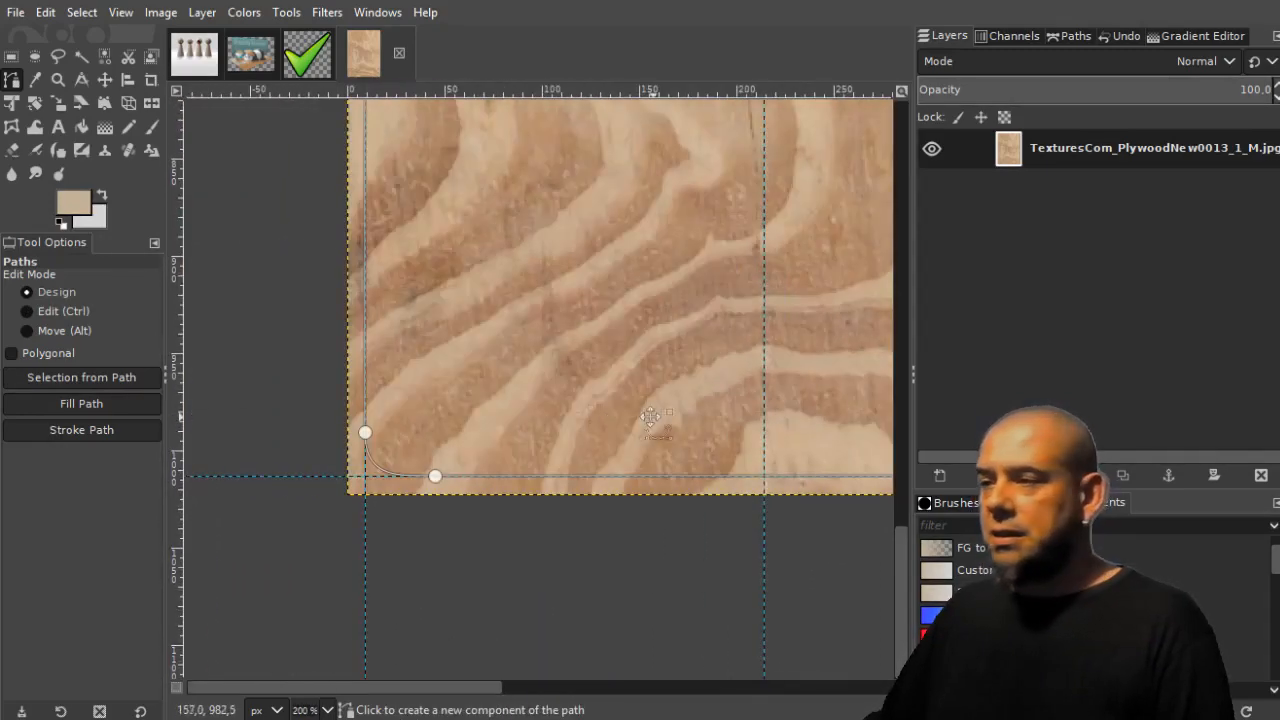
left_click_drag(437, 473, 415, 474)
left_click_drag(365, 432, 368, 420)
Step: Adjust the two anchors of the path's upper-left corner to match the rounding of the other corners
scroll(657, 240, "up", 10)
scroll(590, 523, "up", 10)
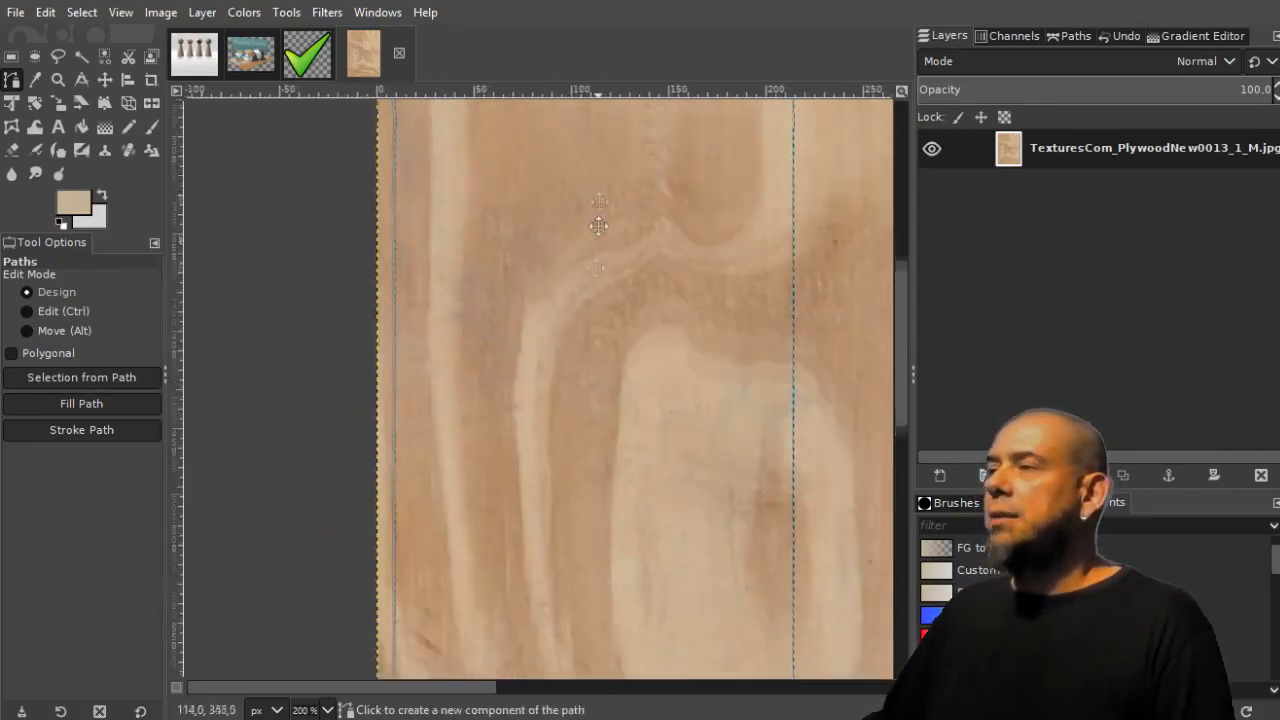
scroll(597, 194, "right", 3)
left_click_drag(375, 280, 401, 280)
left_click_drag(359, 344, 362, 327)
Step: Convert the path to a selection, invert it to cut the plywood outside the outline to transparency, and deselect
scroll(820, 343, "down", 4)
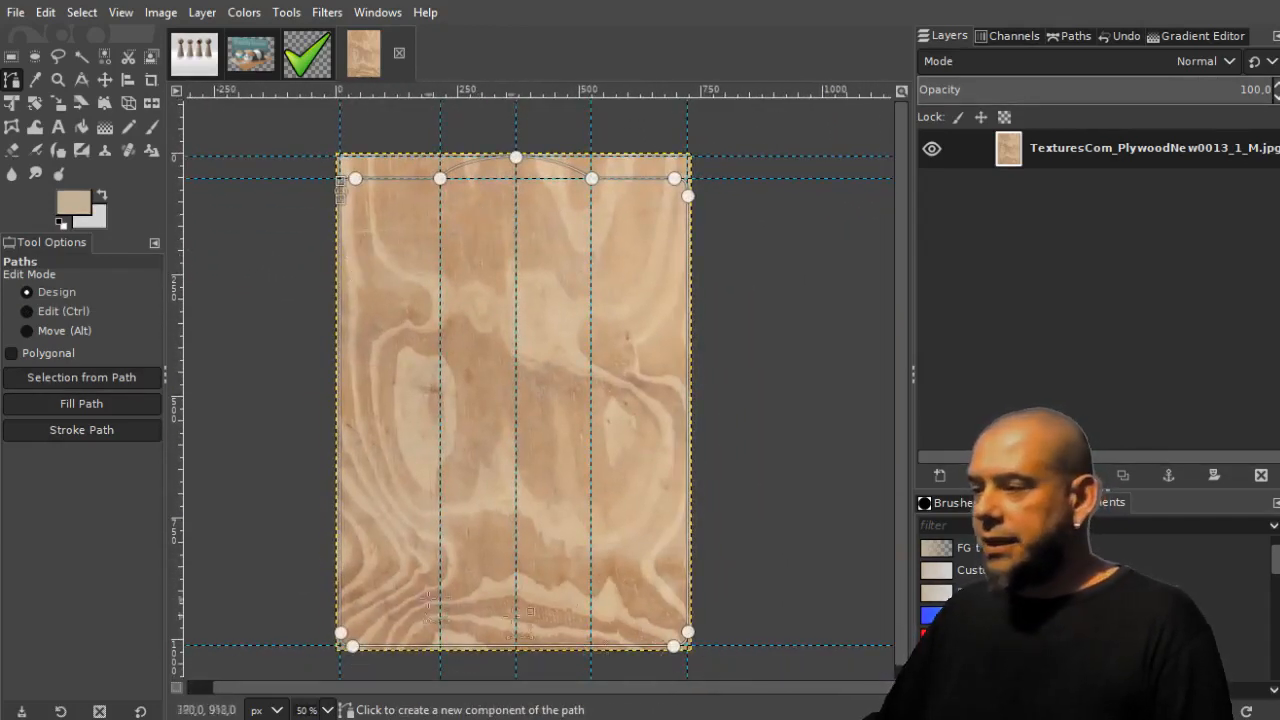
left_click(86, 378)
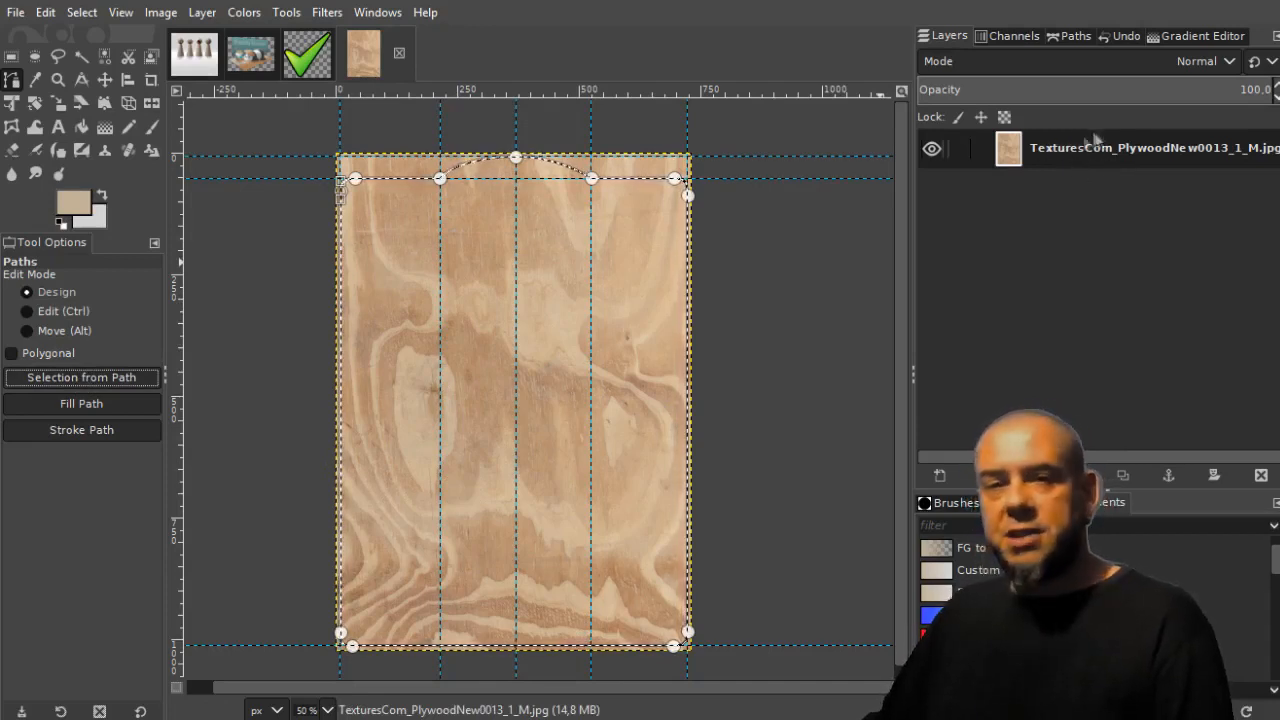
double_click(1049, 141)
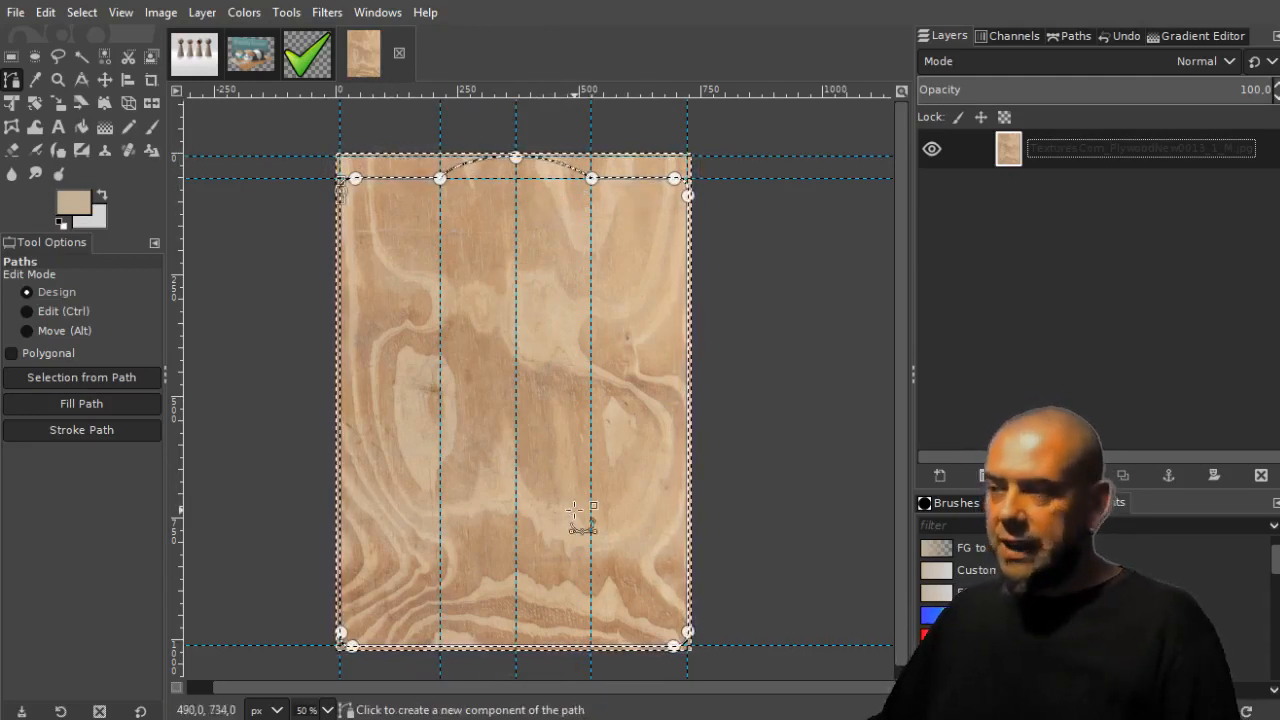
key("ctrl+x")
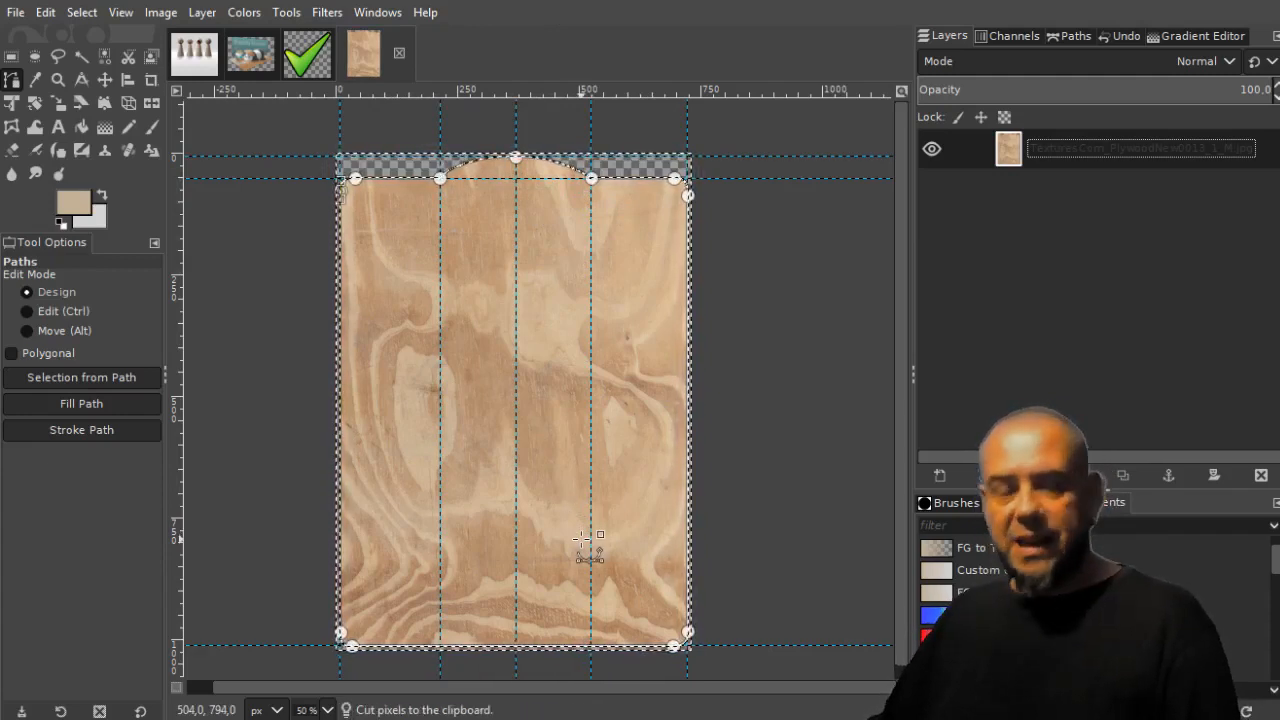
key("ctrl+shift+a")
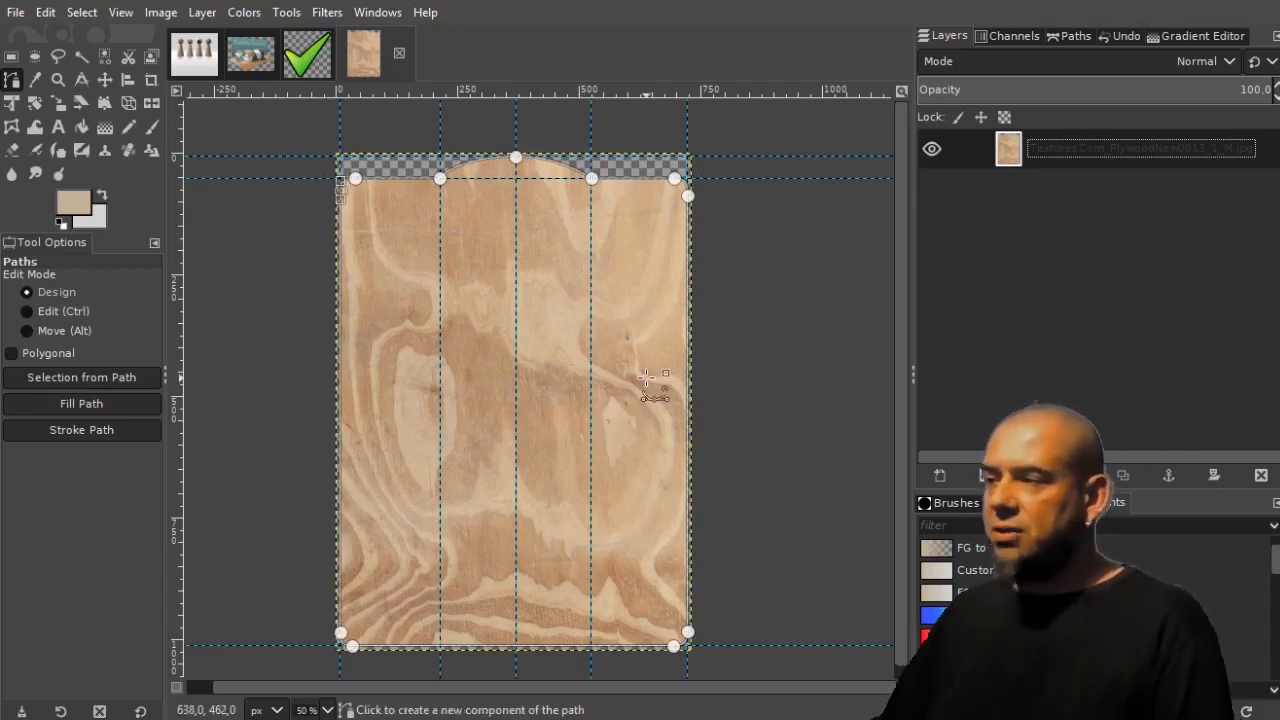
Step: Remove all horizontal and vertical guides from the image with the Move tool
key("r")
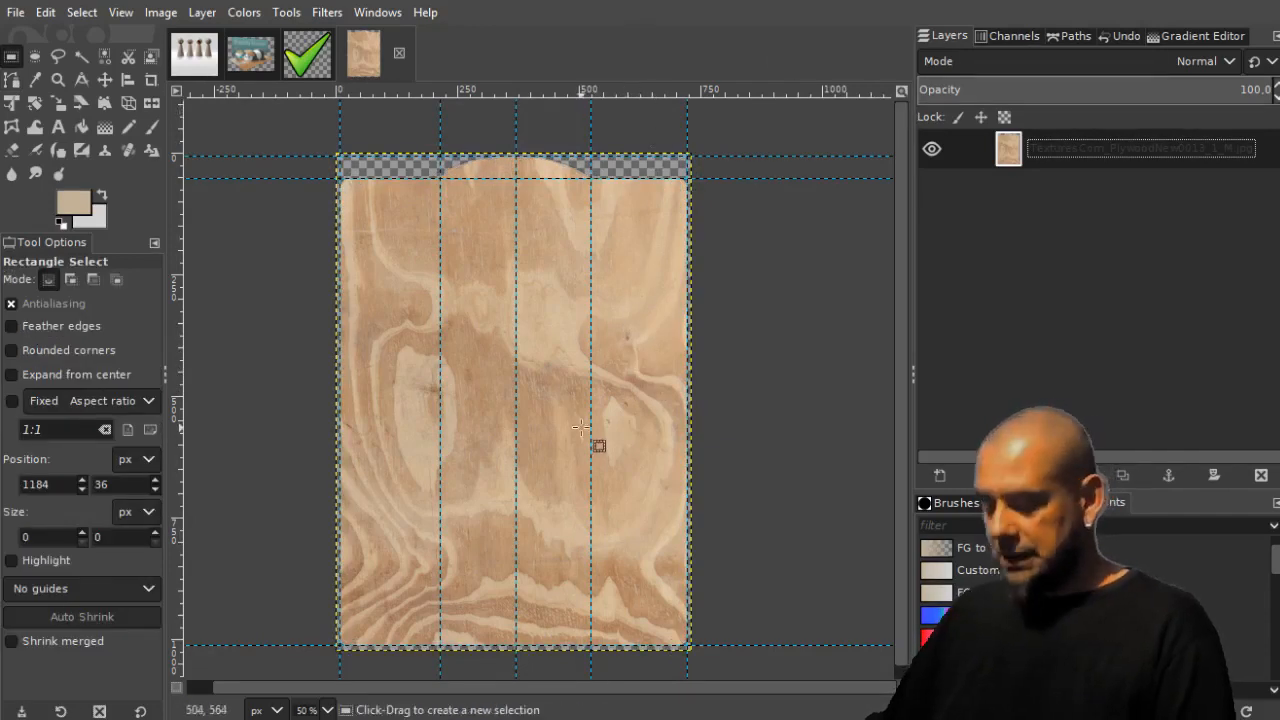
key("m")
left_click_drag(720, 180, 729, 86)
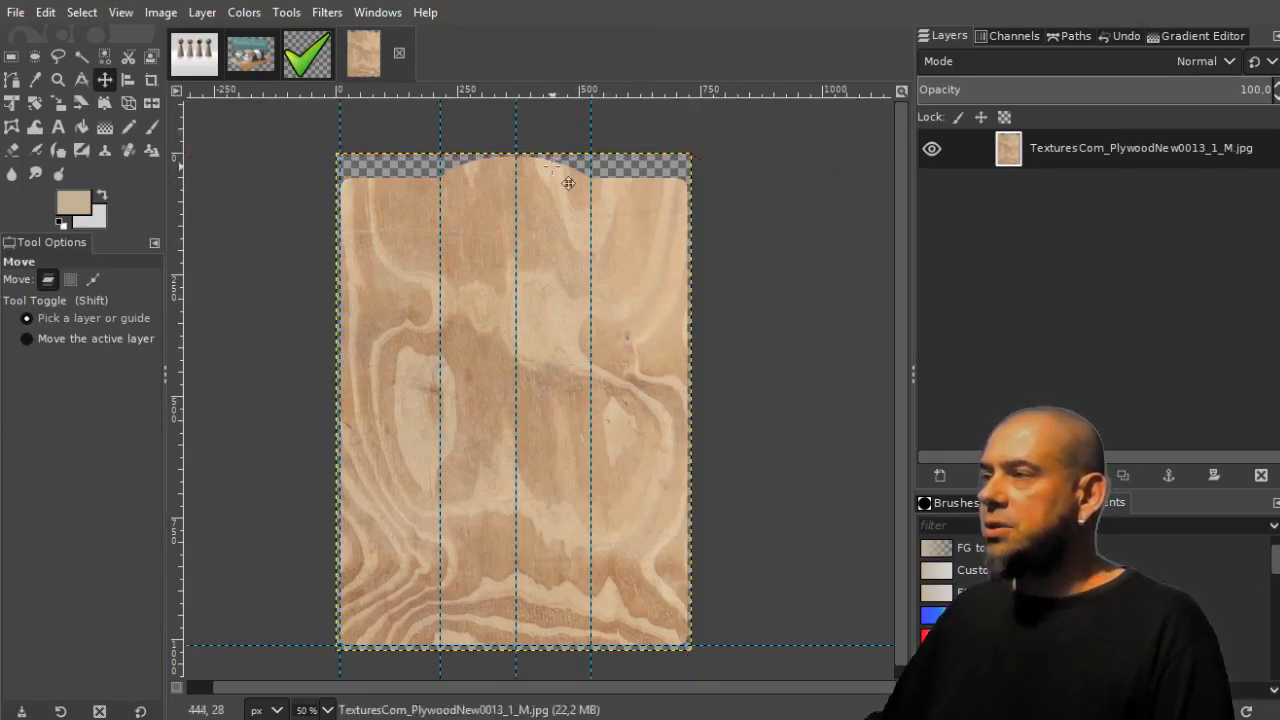
left_click_drag(588, 135, 804, 152)
left_click_drag(511, 133, 252, 130)
left_click_drag(441, 132, 277, 137)
left_click_drag(728, 643, 734, 661)
scroll(570, 312, "up", 2)
left_click_drag(578, 236, 586, 287)
scroll(576, 235, "down", 2)
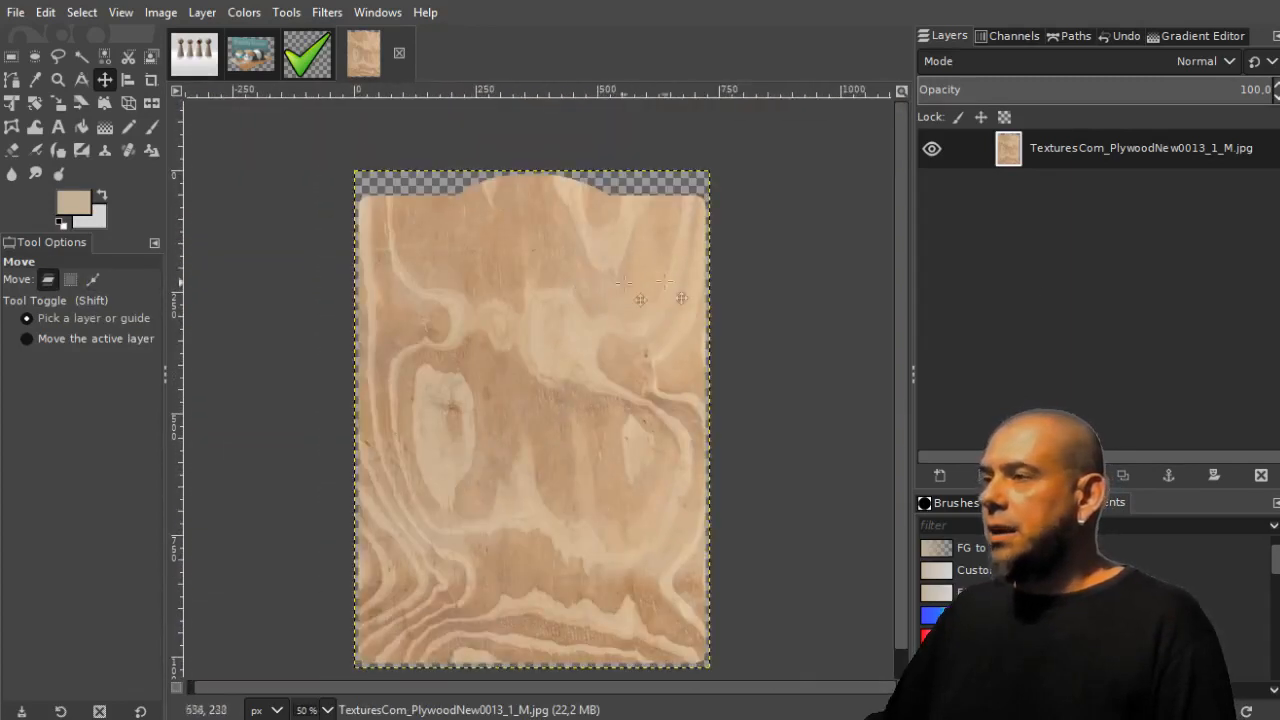
Step: Duplicate the plywood layer and open the Add Bevel filter for the copy
left_click(1124, 477)
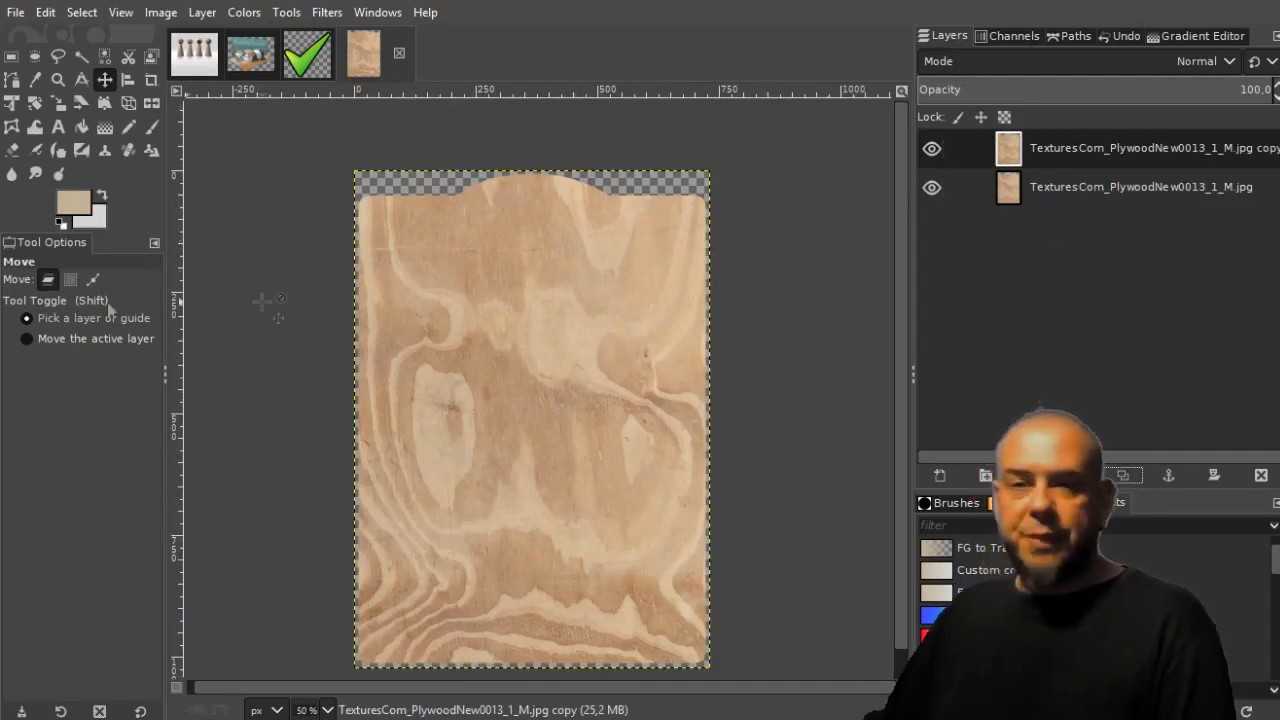
double_click(1070, 189)
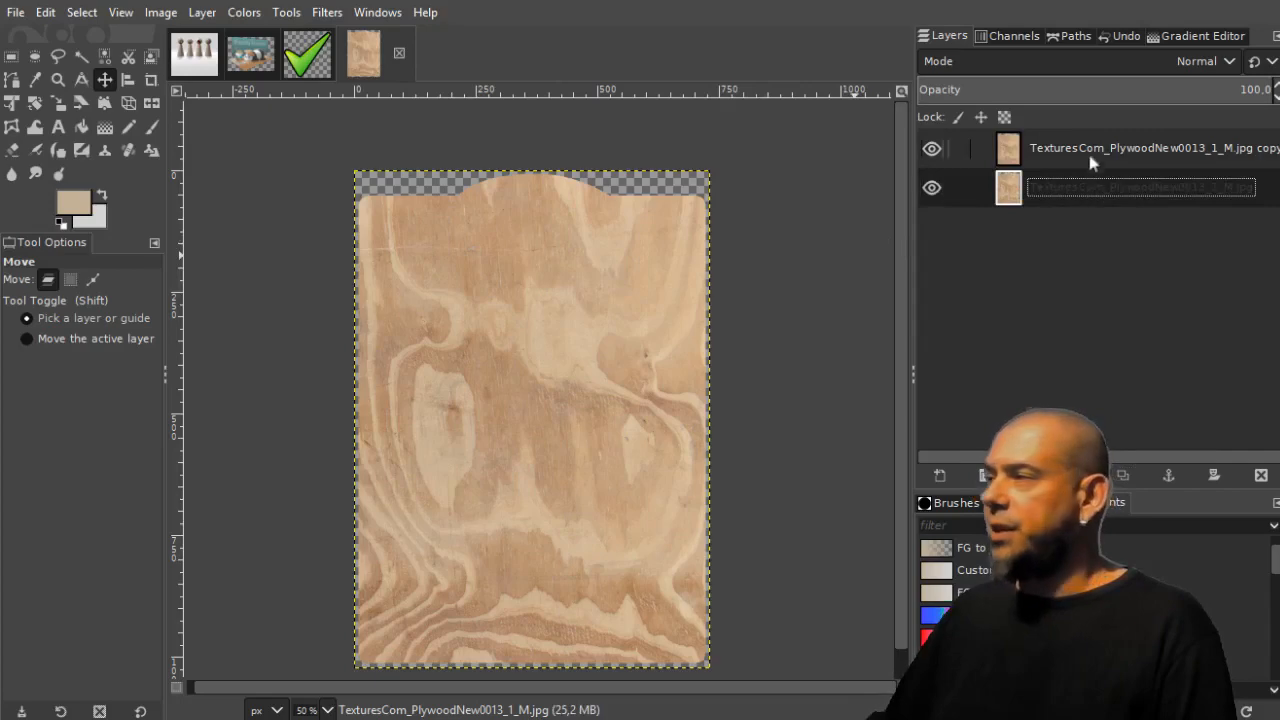
double_click(1130, 148)
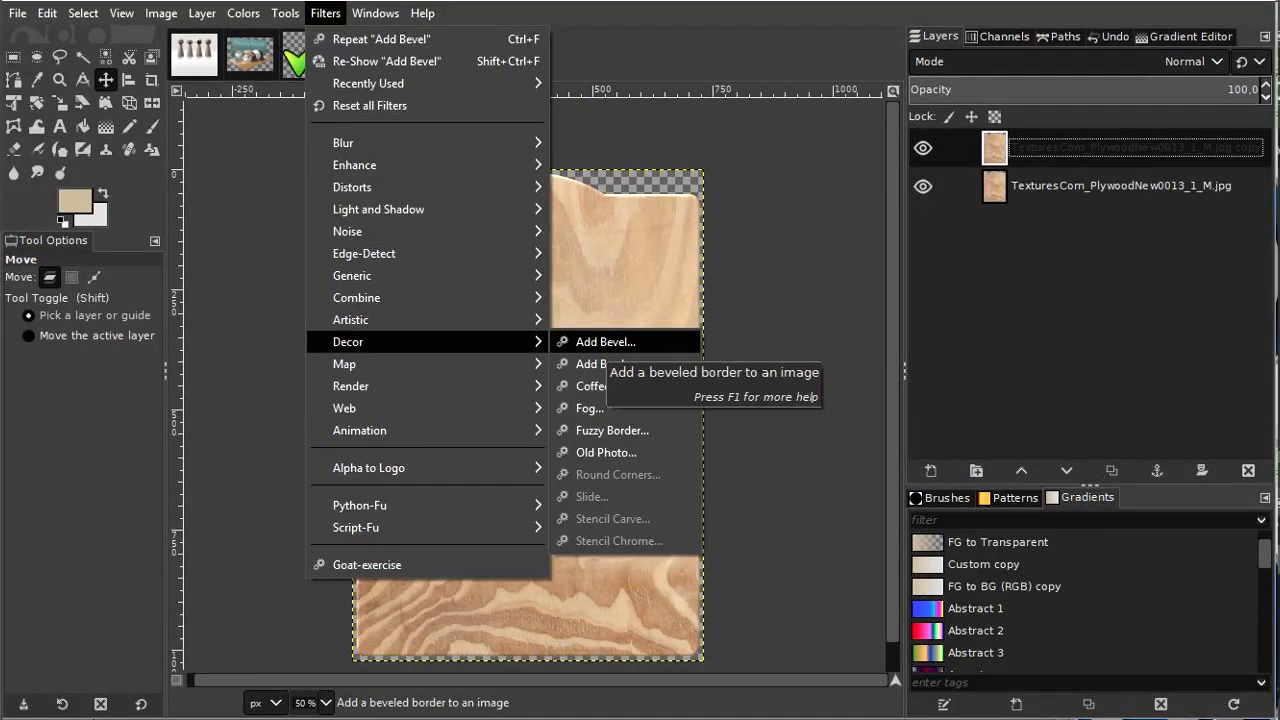
left_click(605, 341)
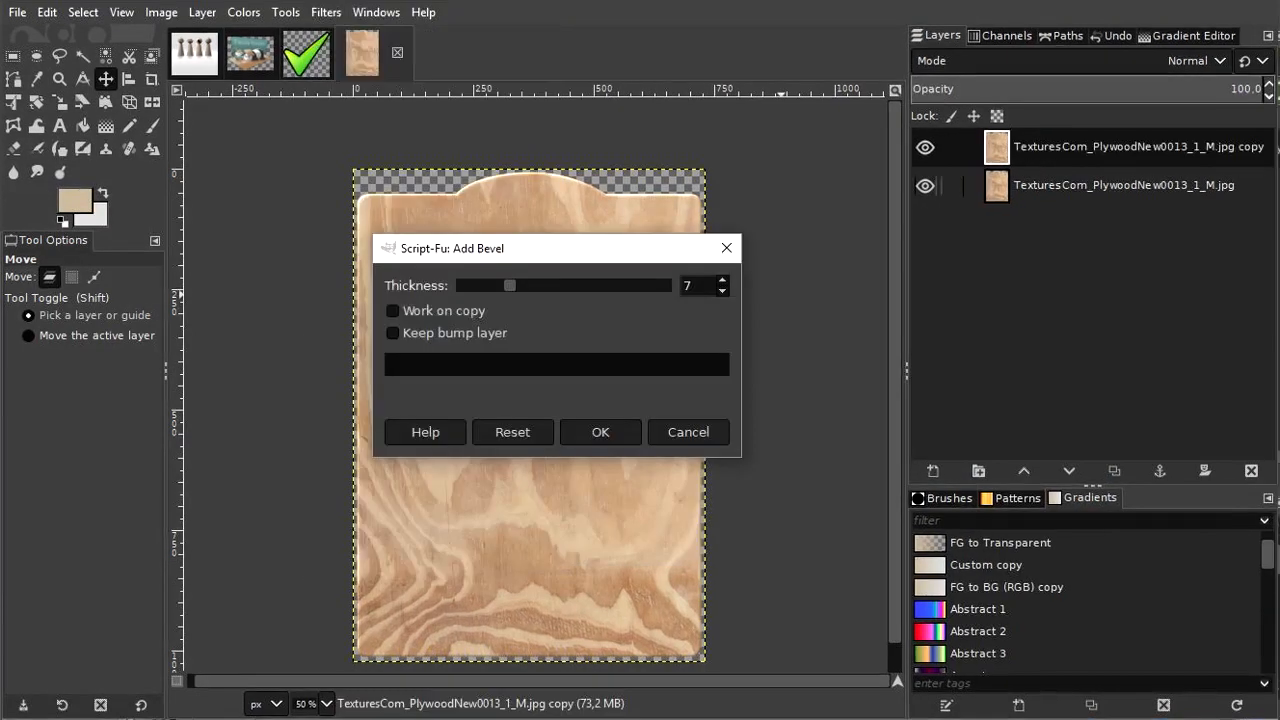